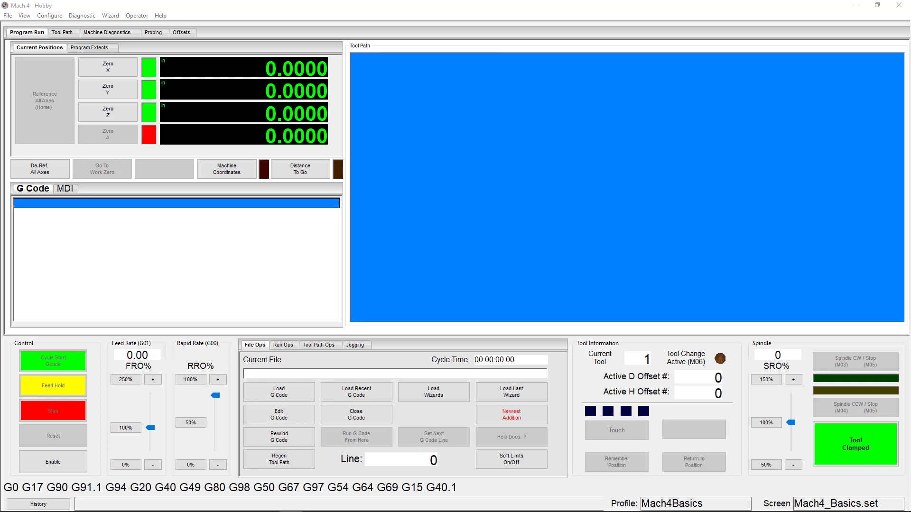
- Check Keyboard Inputs in the Control configuration's plugin list, then apply and accept the change
{"action": "left_click", "coordinate": [49, 16]}
{"action": "left_click", "coordinate": [47, 34]}
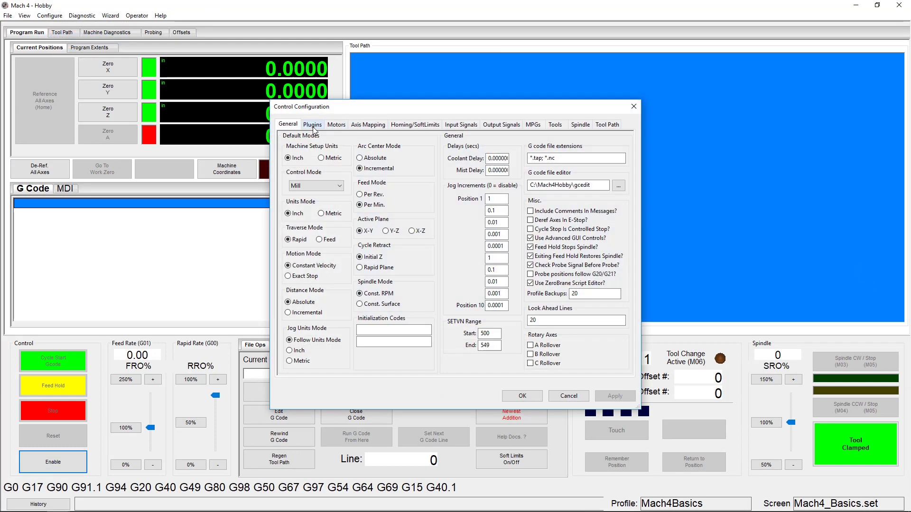
{"action": "left_click", "coordinate": [314, 127]}
{"action": "left_click", "coordinate": [299, 164]}
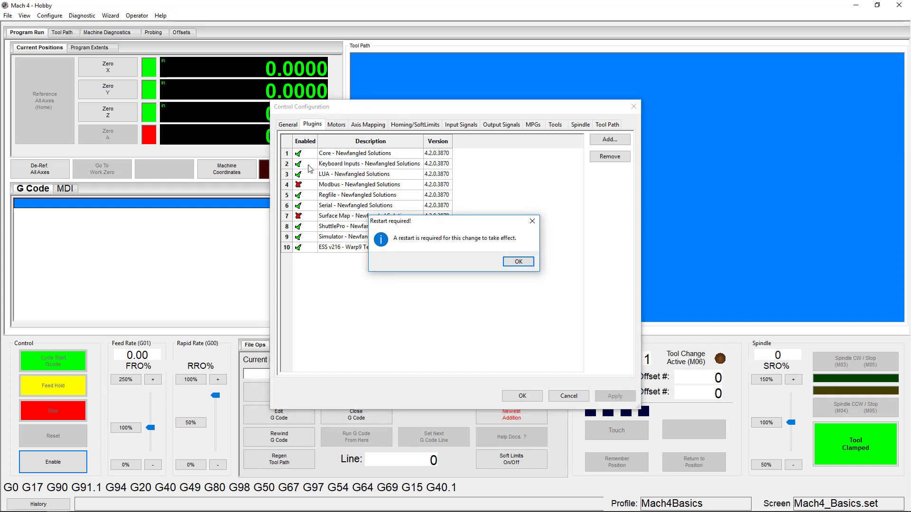
{"action": "left_click", "coordinate": [521, 262]}
{"action": "left_click", "coordinate": [613, 396]}
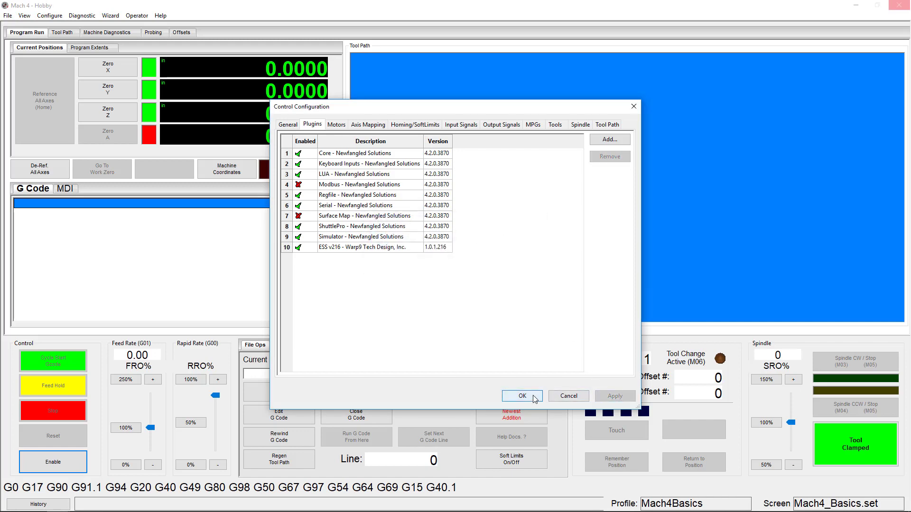
{"action": "left_click", "coordinate": [522, 396]}
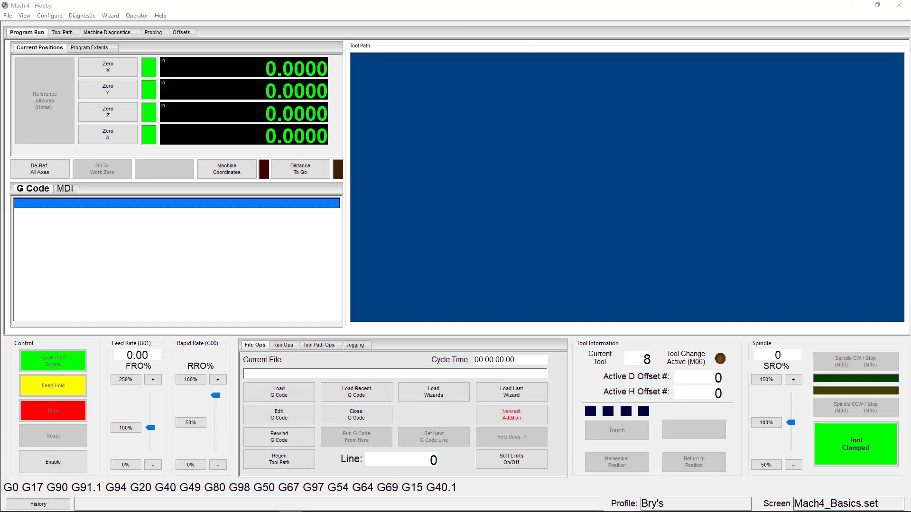
- Open the Keyboard Inputs - Newfangled Solutions plugin's Config Keys dialog from Configure > Plugins
{"action": "left_click", "coordinate": [49, 16]}
{"action": "mouse_move", "coordinate": [67, 47]}
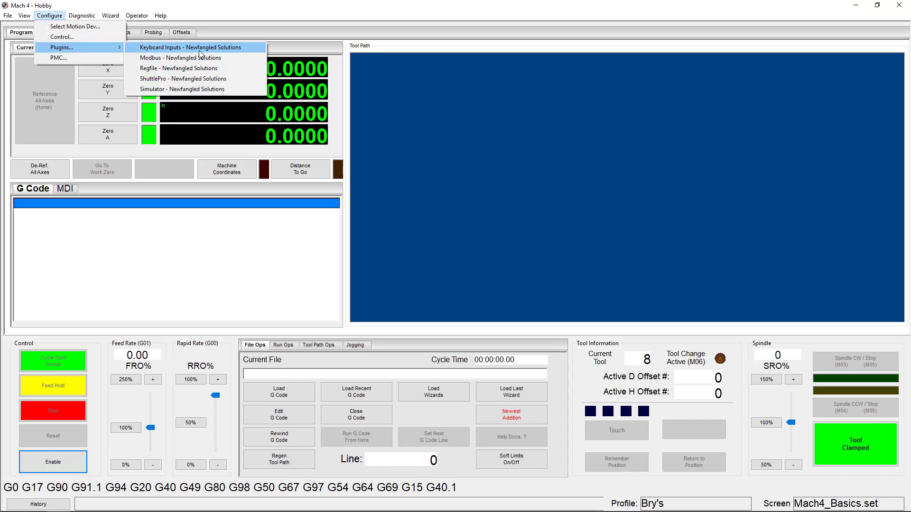
{"action": "left_click", "coordinate": [199, 49]}
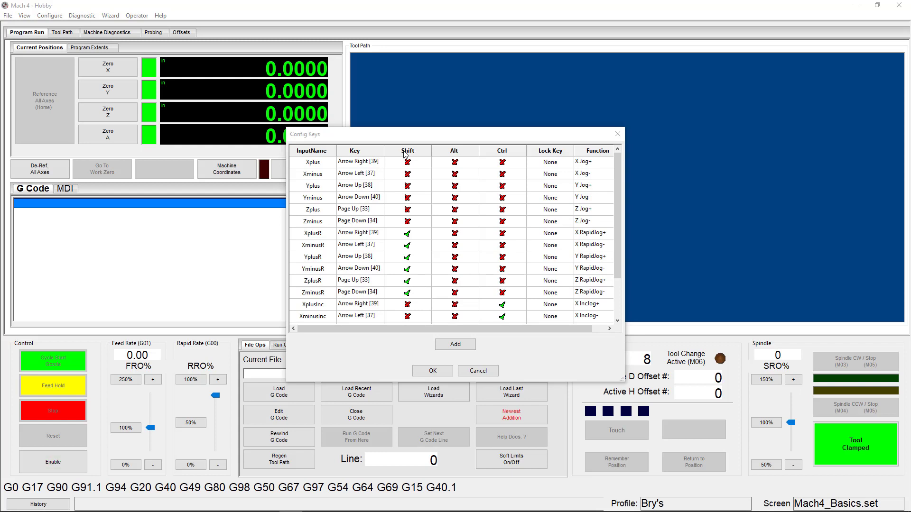
{"action": "left_click_drag", "start_coordinate": [547, 140], "coordinate": [569, 111]}
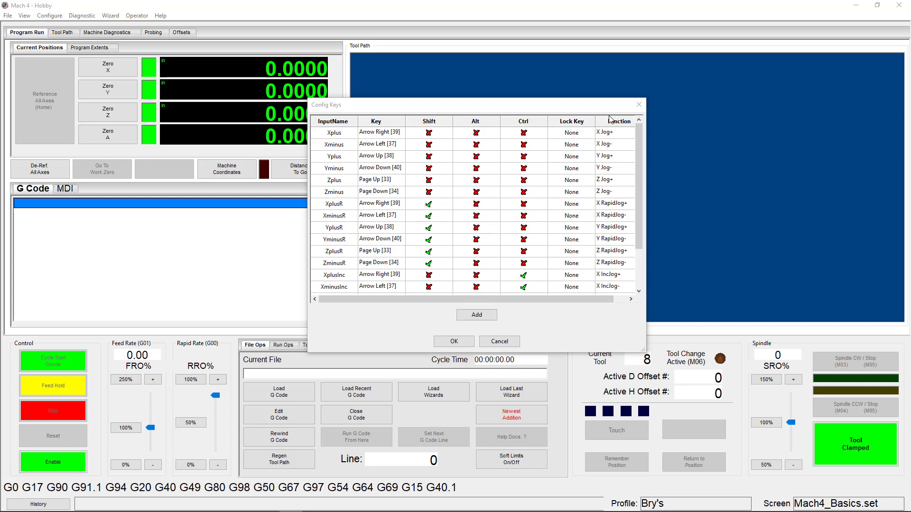
{"action": "scroll", "coordinate": [626, 284], "scroll_direction": "down", "scroll_amount": 2}
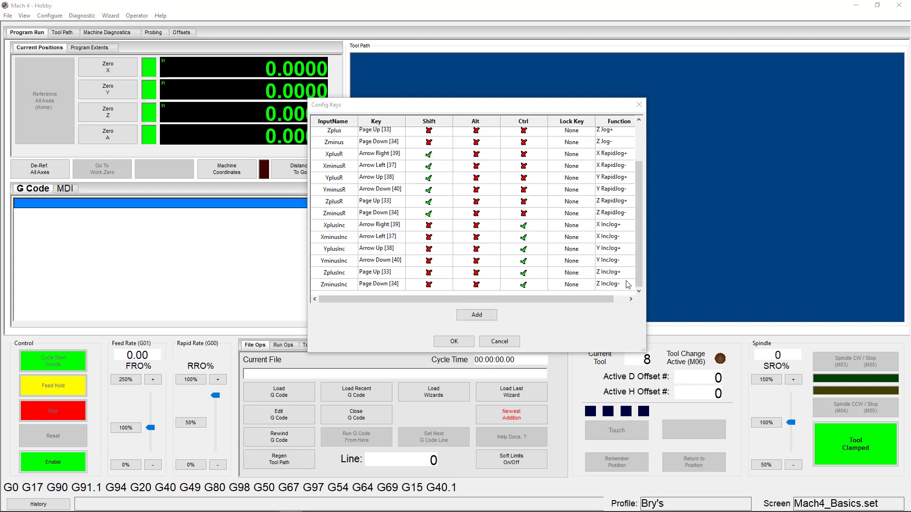
{"action": "left_click", "coordinate": [616, 285]}
{"action": "left_click", "coordinate": [612, 284]}
{"action": "scroll", "coordinate": [606, 297], "scroll_direction": "up", "scroll_amount": 6}
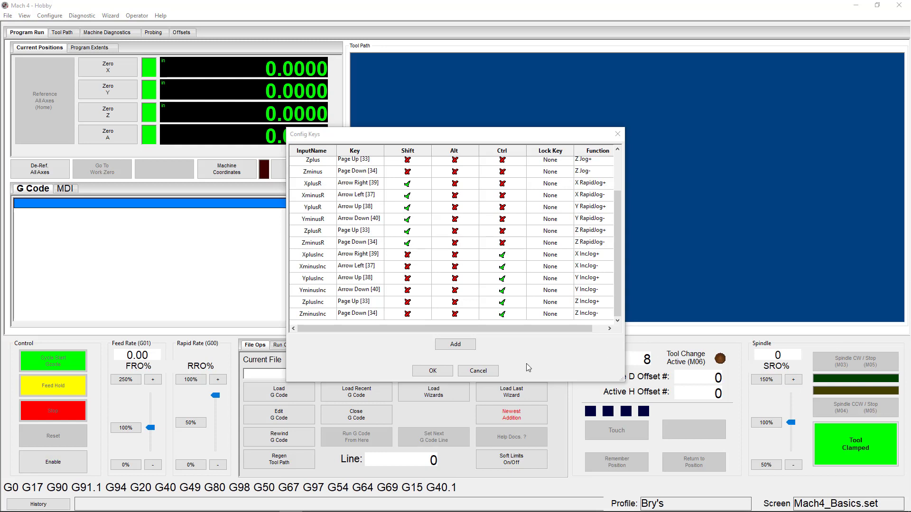
- Add a key mapping row named Probe assigned to the P key, then save the mappings
{"action": "left_click", "coordinate": [457, 345]}
{"action": "left_click", "coordinate": [320, 313]}
{"action": "left_click", "coordinate": [320, 313]}
{"action": "type", "text": "Probe"}
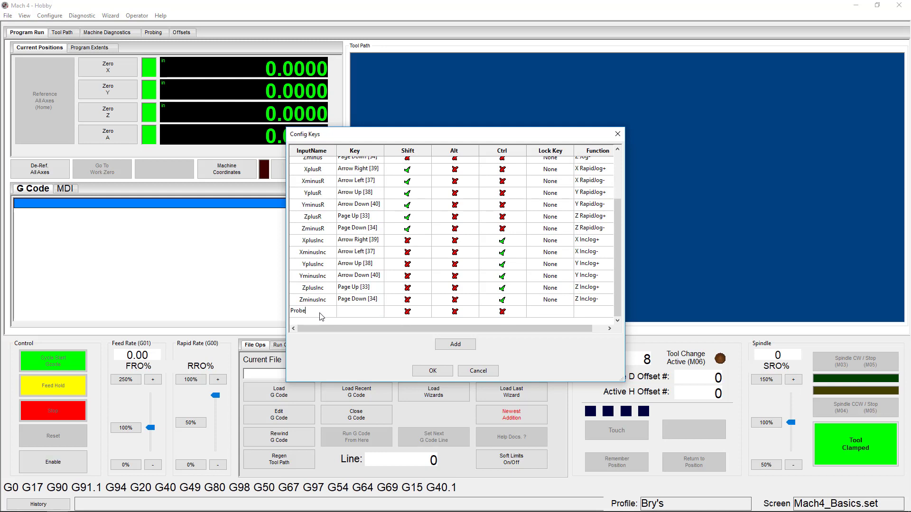
{"action": "left_click", "coordinate": [358, 314]}
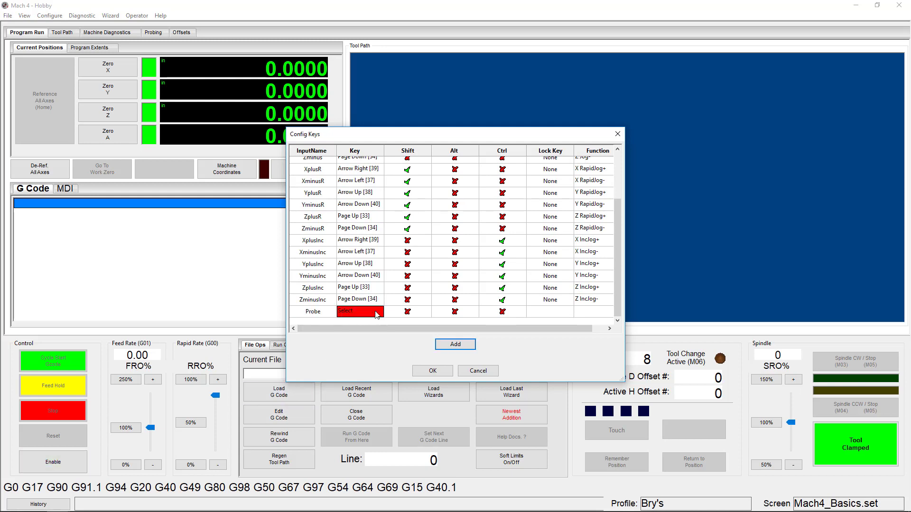
{"action": "key", "text": "p"}
{"action": "left_click", "coordinate": [553, 314]}
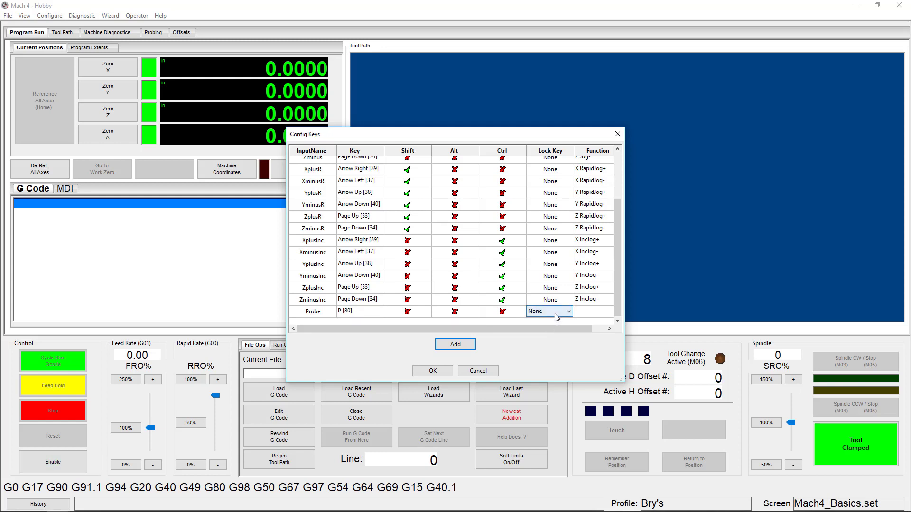
{"action": "left_click", "coordinate": [588, 314]}
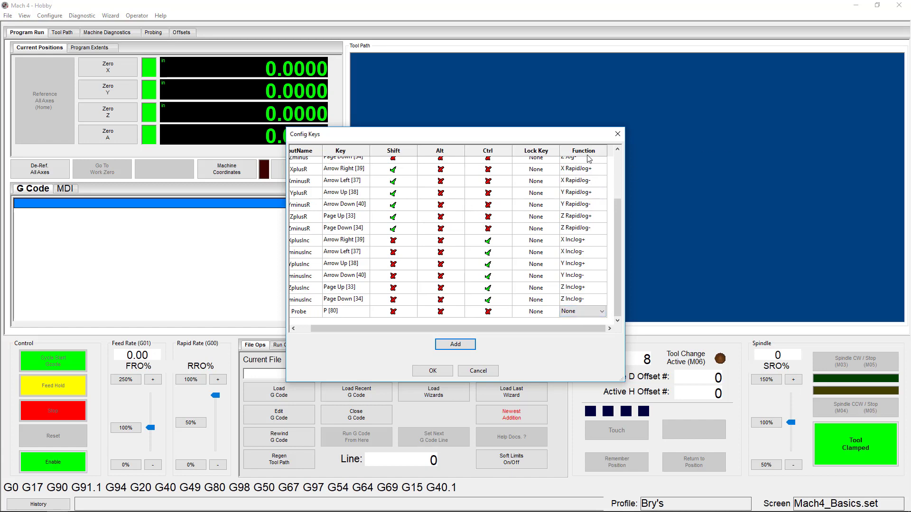
{"action": "left_click", "coordinate": [433, 371]}
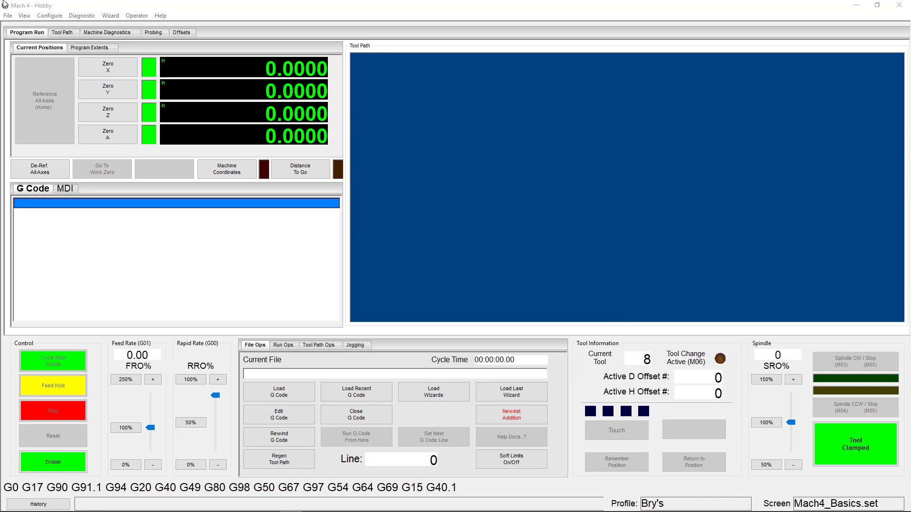
- Enable mapping for the Probe signal in the Control configuration's Input Signals list
{"action": "left_click", "coordinate": [49, 16]}
{"action": "left_click", "coordinate": [55, 24]}
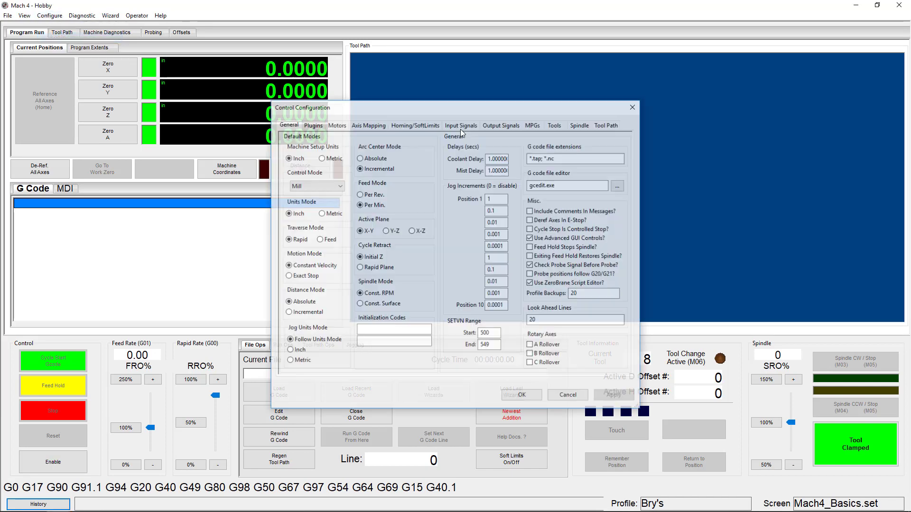
{"action": "left_click", "coordinate": [455, 126]}
{"action": "scroll", "coordinate": [380, 275], "scroll_direction": "down", "scroll_amount": 17}
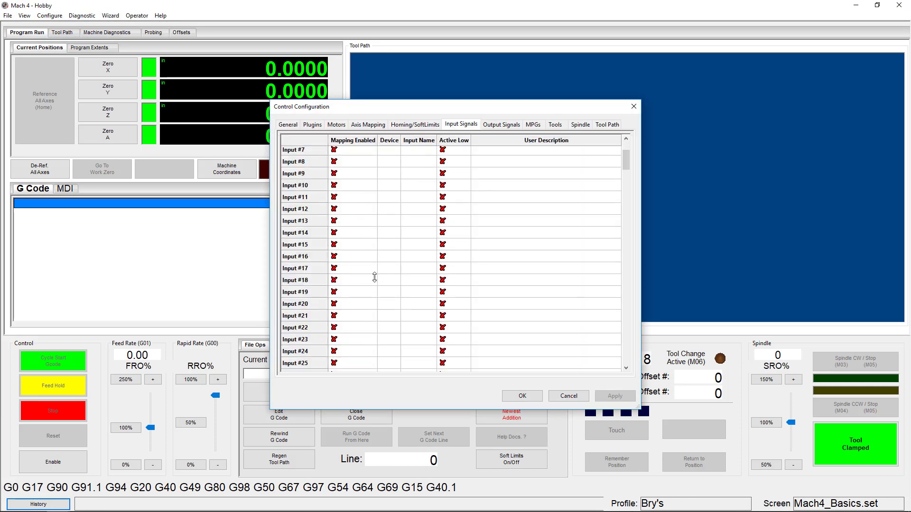
{"action": "scroll", "coordinate": [412, 284], "scroll_direction": "down", "scroll_amount": 20}
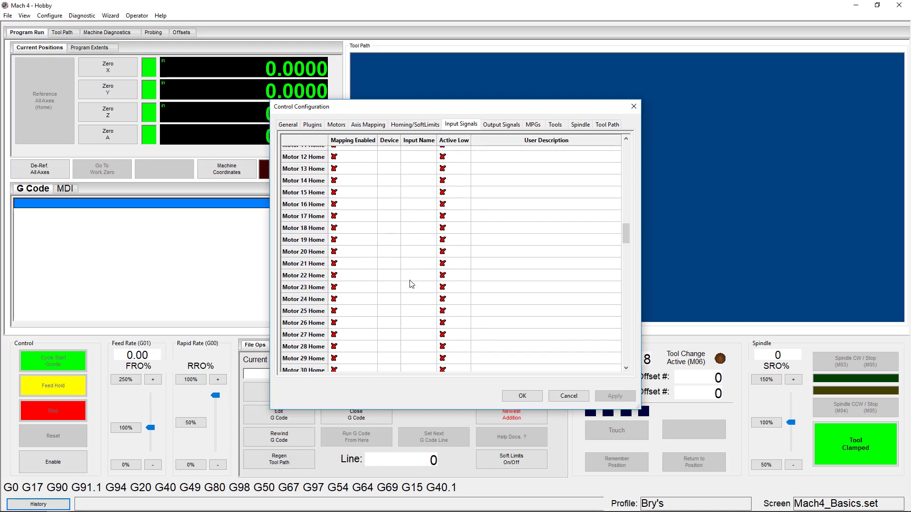
{"action": "scroll", "coordinate": [412, 284], "scroll_direction": "down", "scroll_amount": 6}
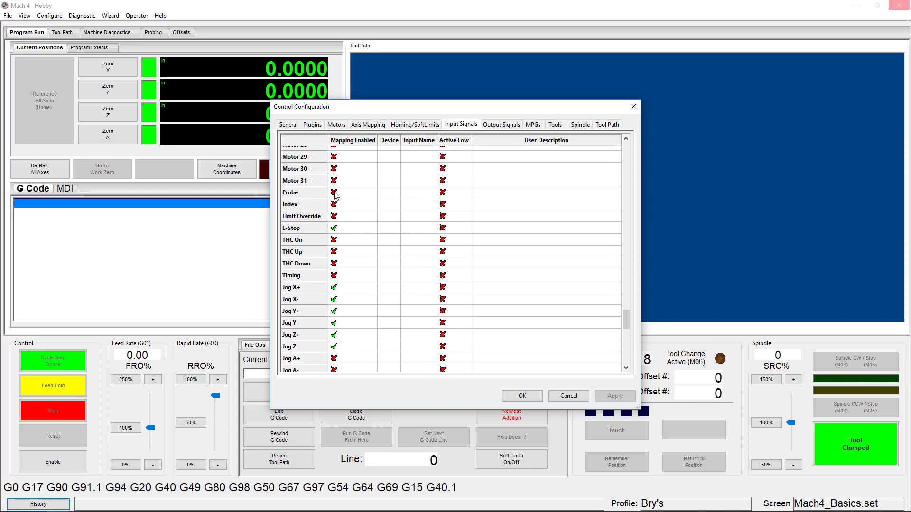
{"action": "left_click", "coordinate": [335, 193]}
- Set the Probe signal's device to Keyboard and input name to Probe, then save
{"action": "left_click", "coordinate": [388, 192]}
{"action": "left_click", "coordinate": [394, 192]}
{"action": "left_click", "coordinate": [389, 209]}
{"action": "left_click", "coordinate": [417, 193]}
{"action": "left_click", "coordinate": [416, 196]}
{"action": "left_click", "coordinate": [416, 337]}
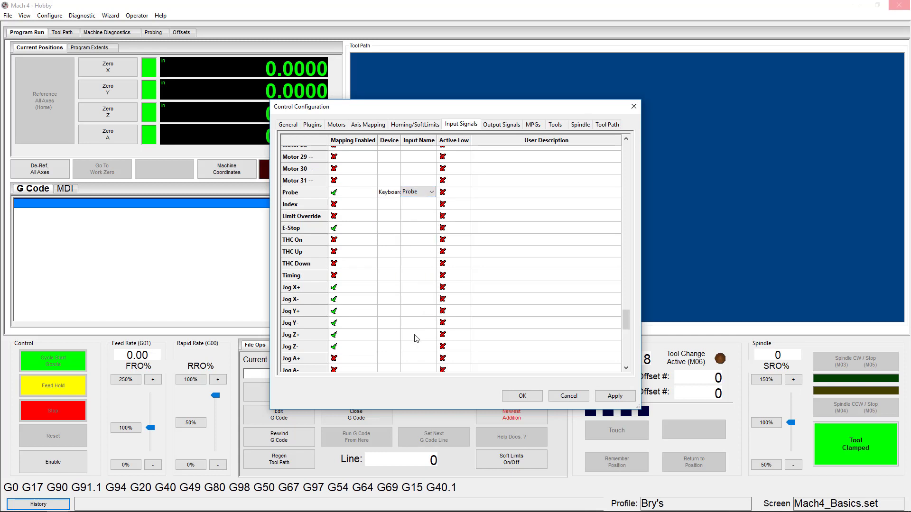
{"action": "left_click", "coordinate": [527, 396]}
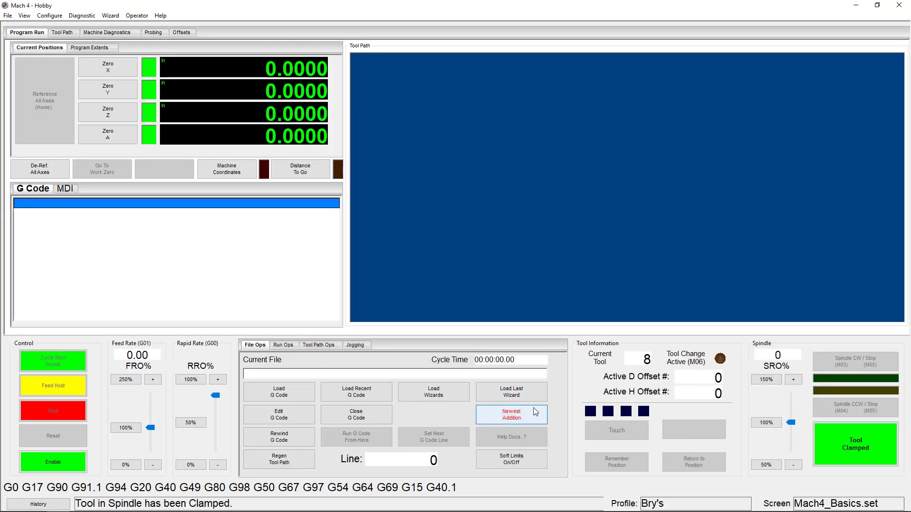
- Enable Keyboard Inputs on the Jogging tab, then switch to the Machine Diagnostics page
{"action": "left_click", "coordinate": [353, 346]}
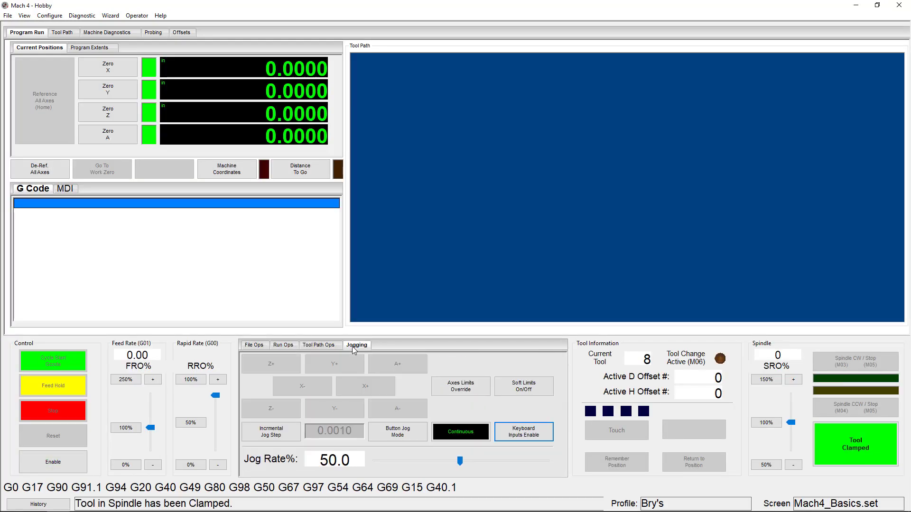
{"action": "left_click", "coordinate": [515, 434]}
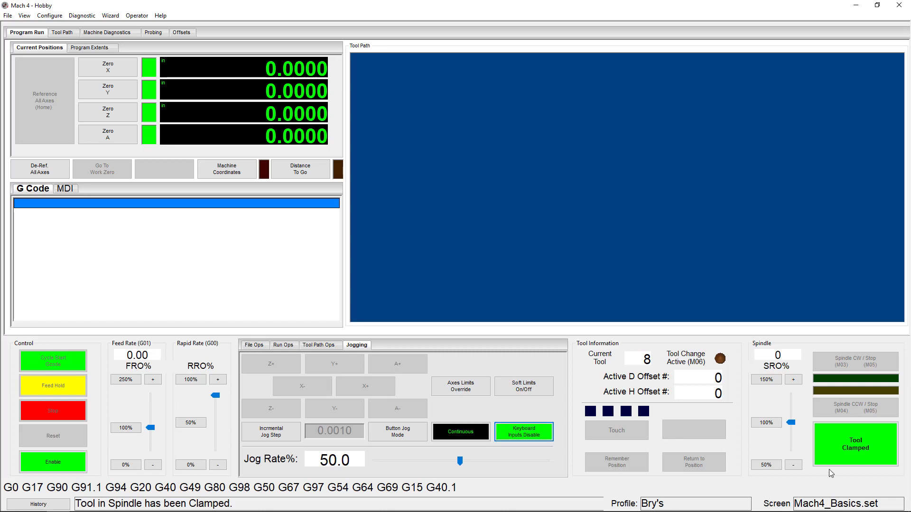
{"action": "left_click", "coordinate": [771, 503]}
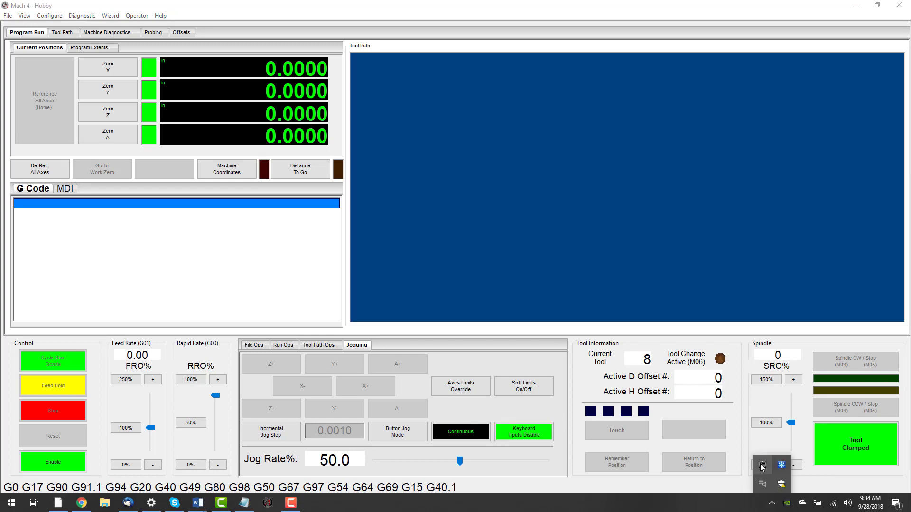
{"action": "left_click", "coordinate": [550, 411]}
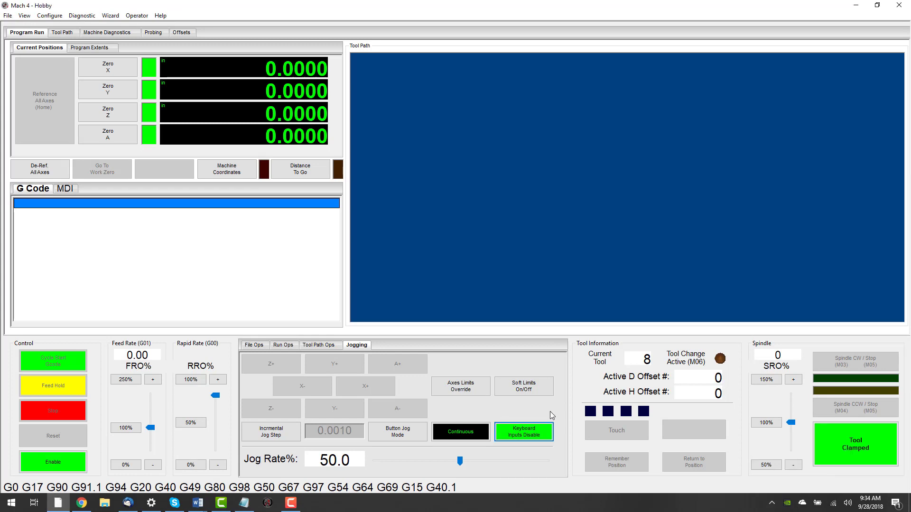
{"action": "left_click", "coordinate": [113, 33]}
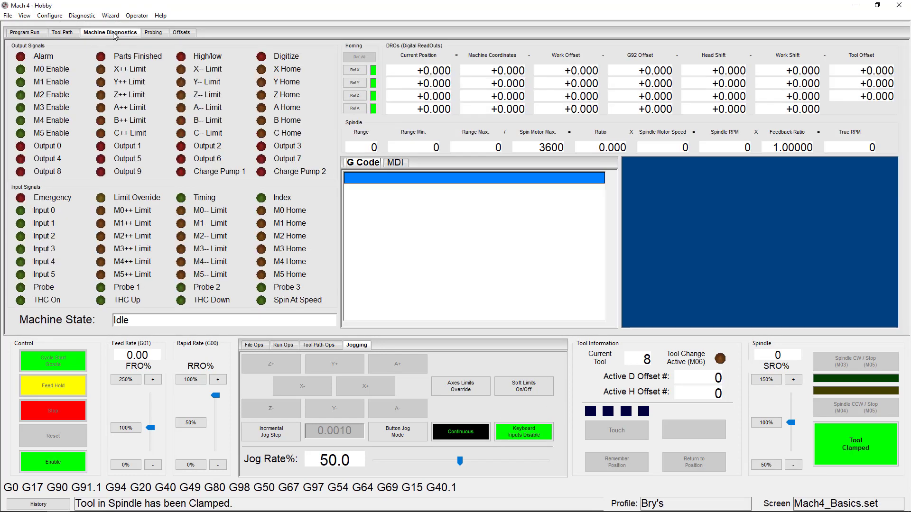